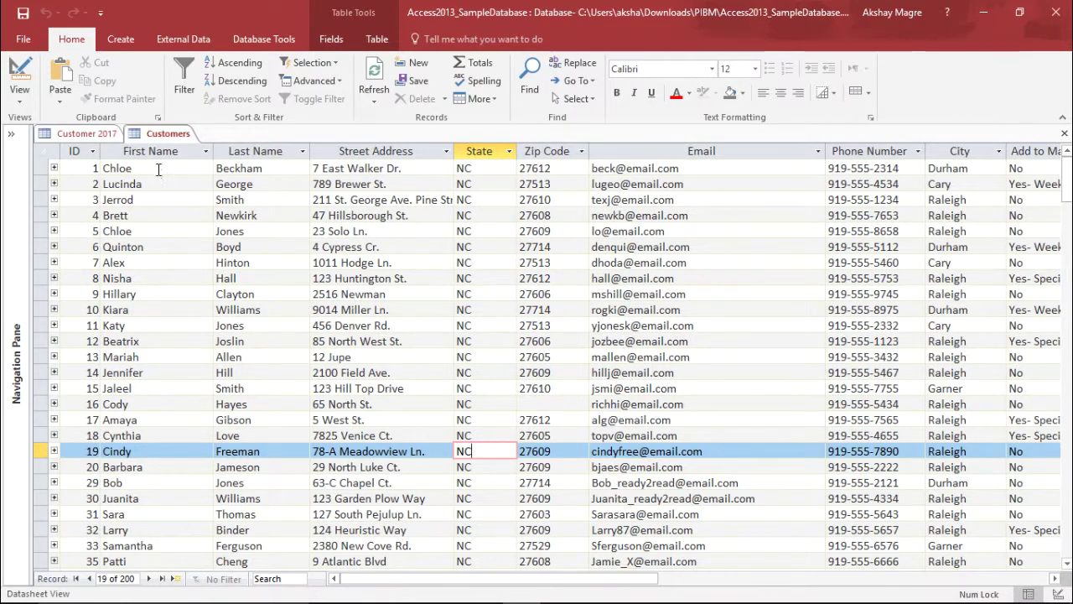
Bring up the context menu on the Customers table tab
right_click(120, 139)
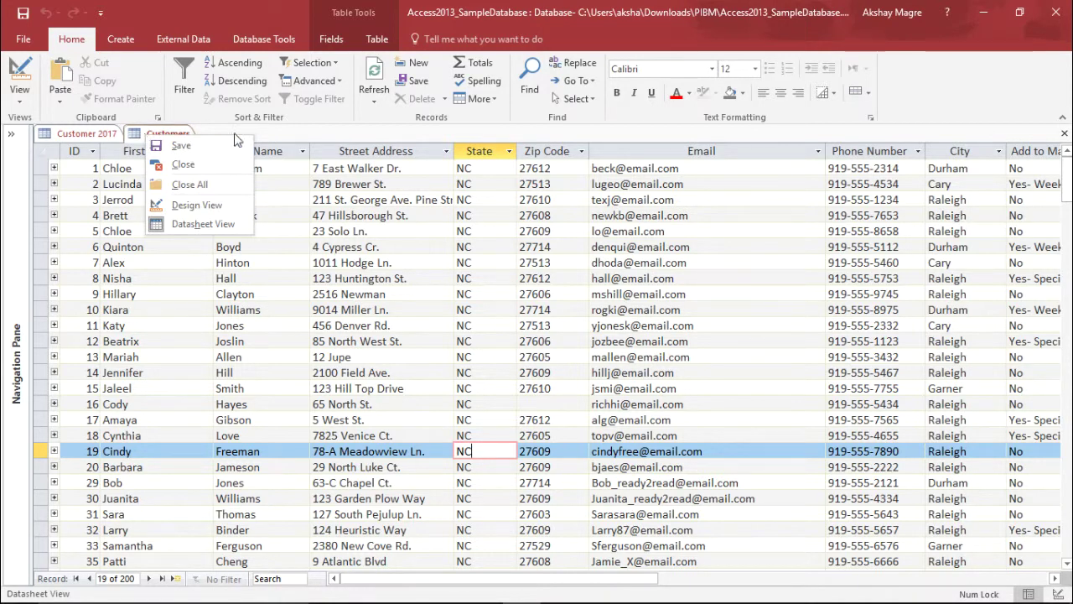
Close all open tables and open the Relationships window
click(225, 184)
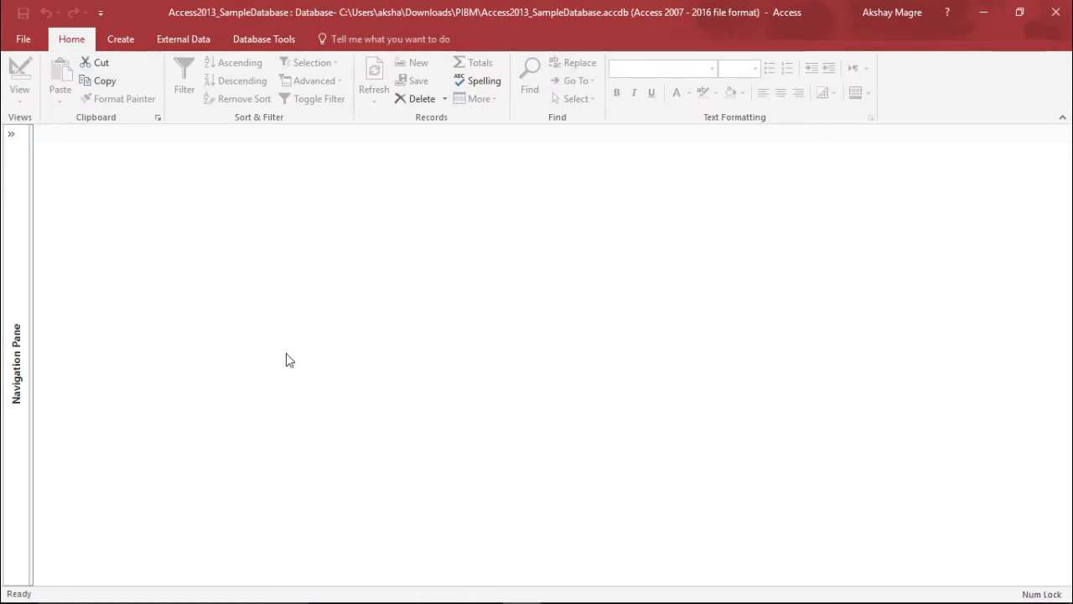
click(262, 41)
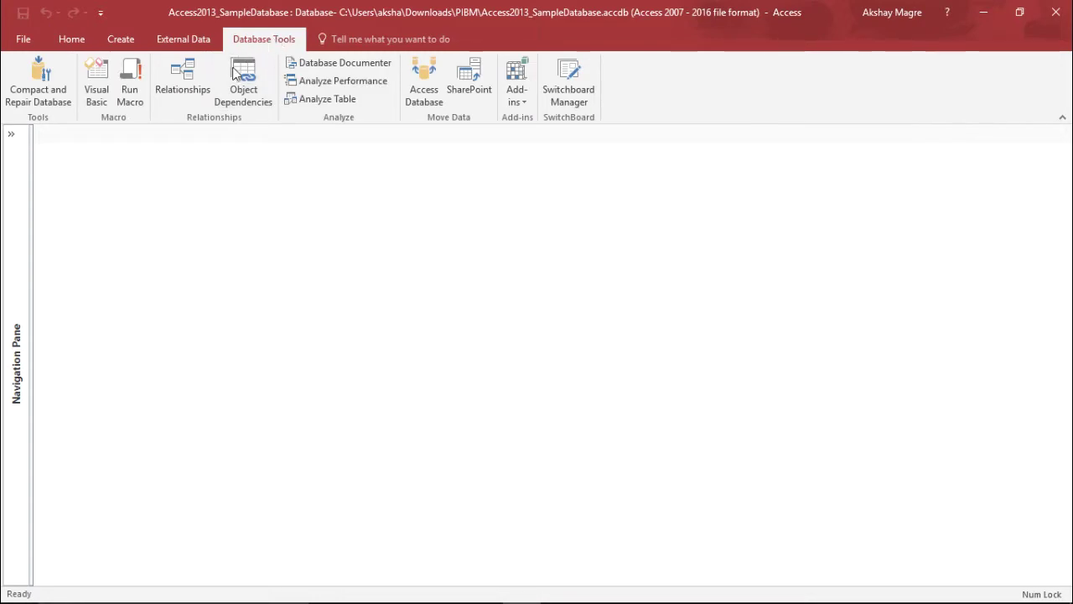
click(183, 80)
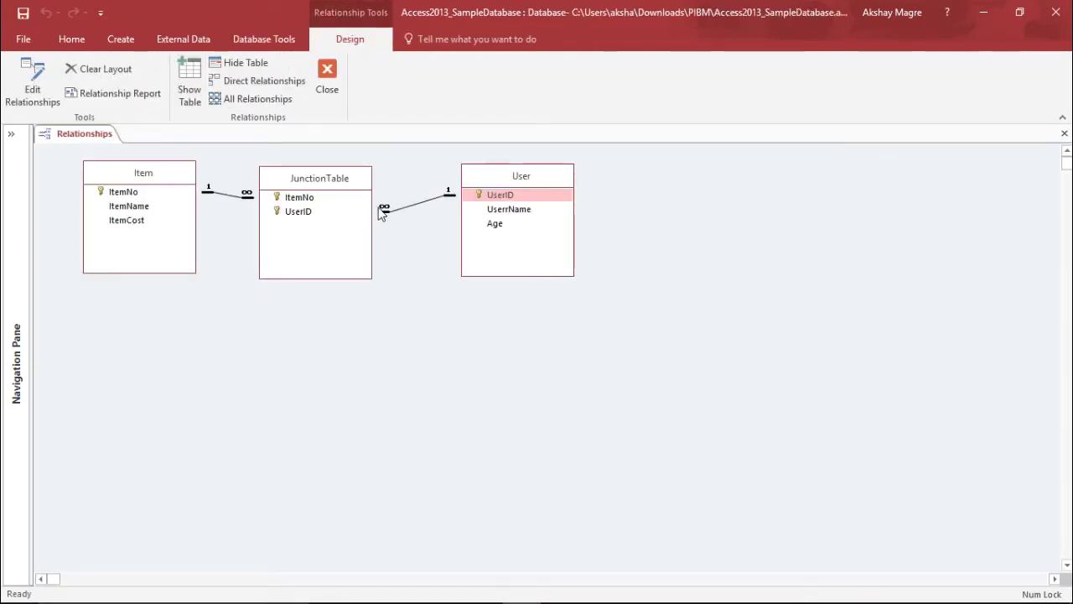
Remove the Item, JunctionTable and User tables from the Relationships layout and bring up Show Table
drag(176, 176, 178, 224)
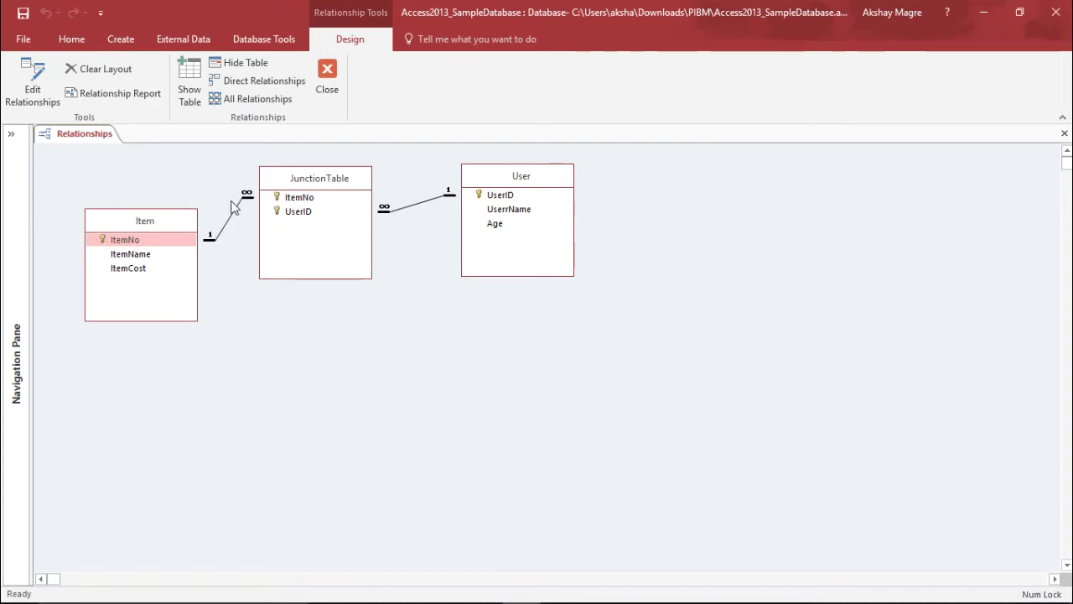
drag(287, 186, 317, 347)
drag(524, 173, 568, 175)
click(165, 232)
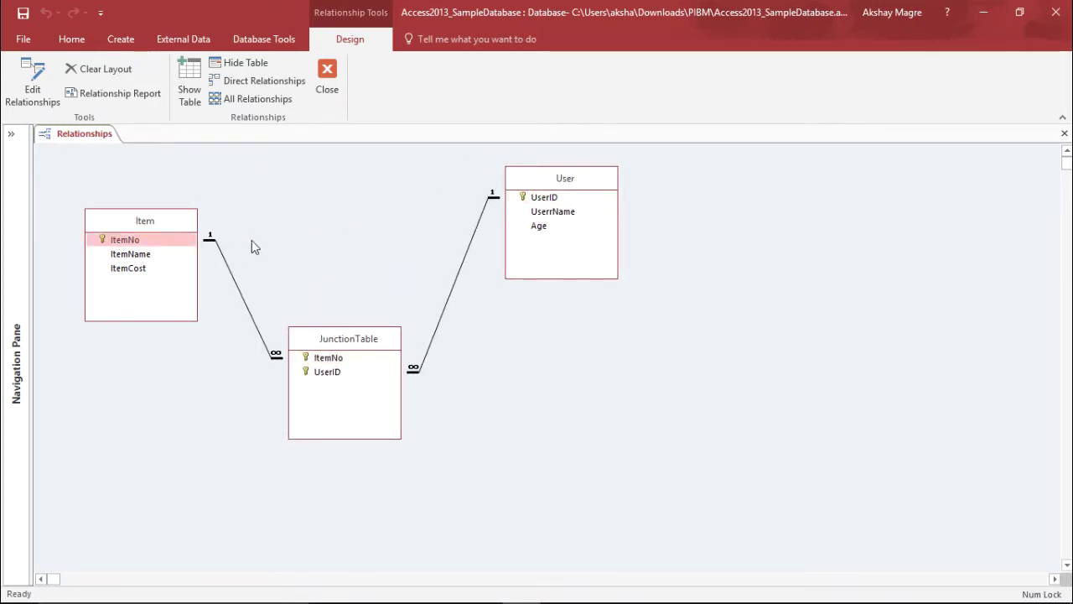
key(Delete)
key(Delete)
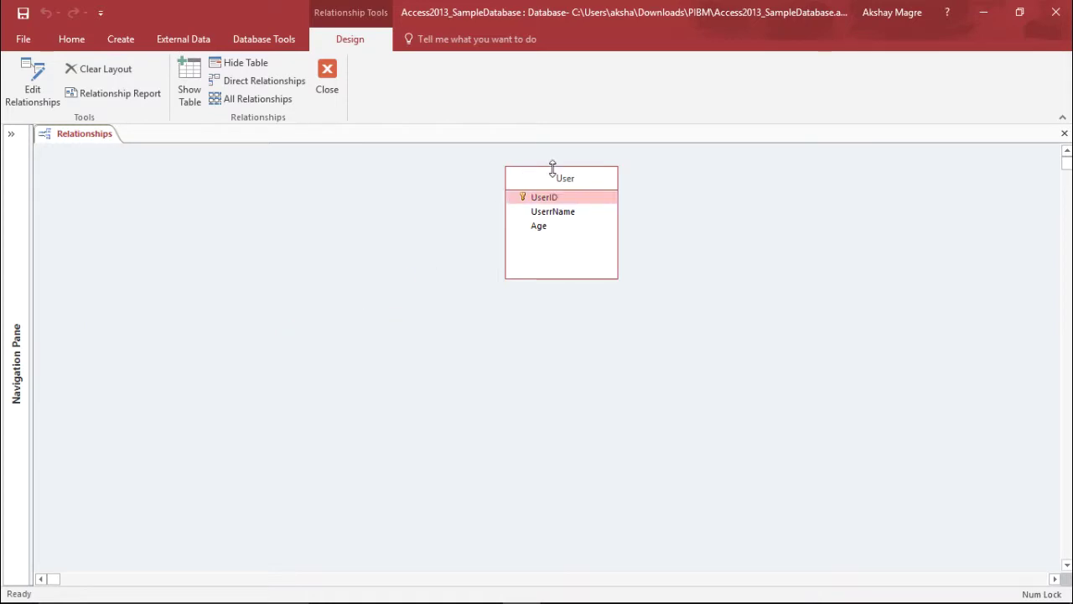
key(Delete)
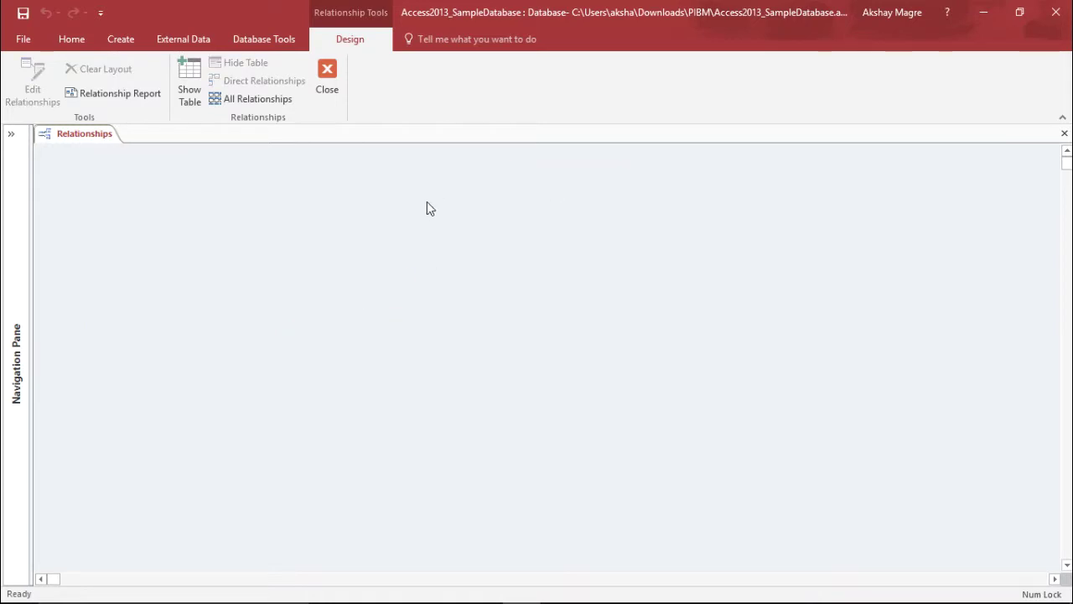
click(183, 99)
Add Customers and Orders Table to the layout, with Orders Table below-right of Customers
drag(508, 92, 618, 119)
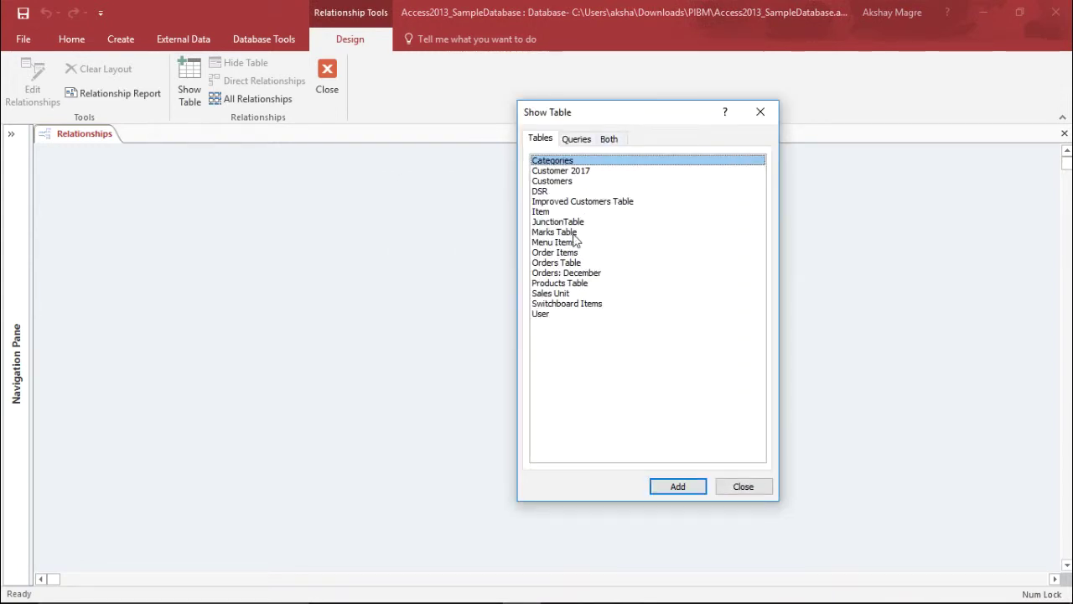
double_click(552, 180)
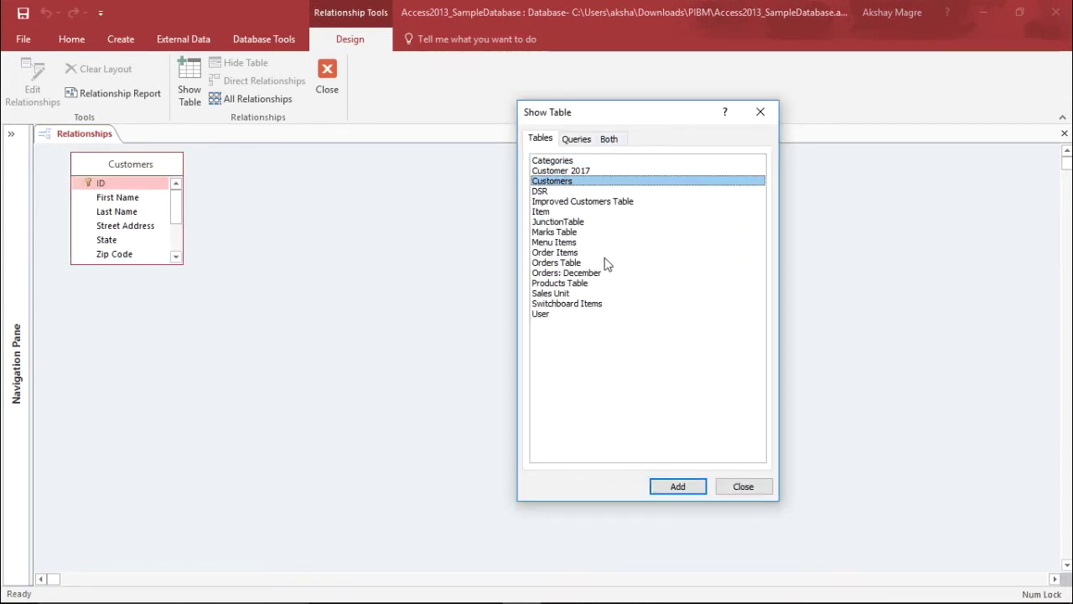
click(576, 255)
double_click(567, 265)
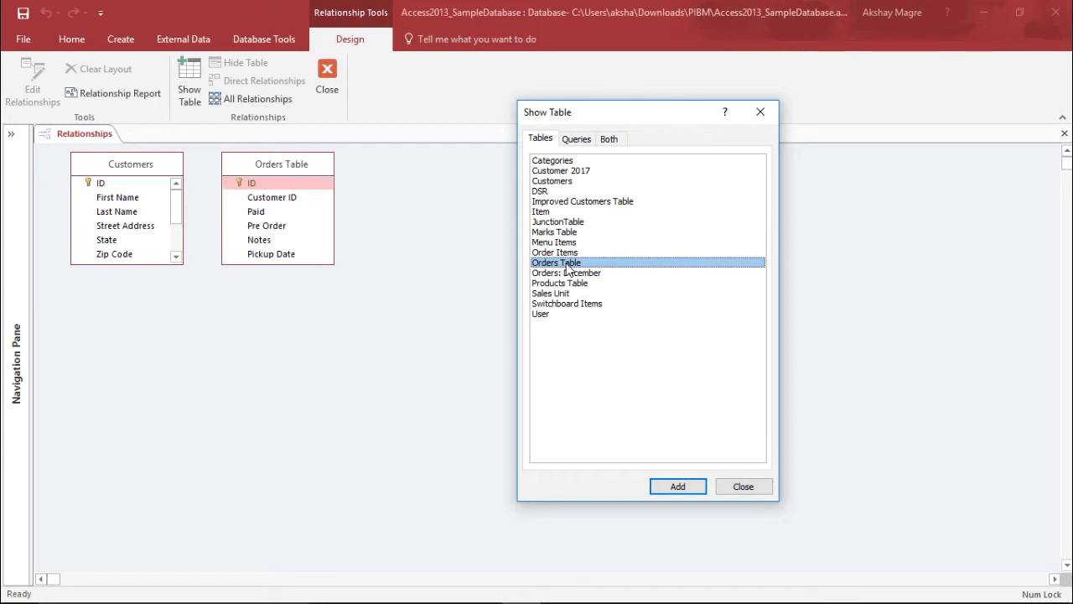
click(743, 487)
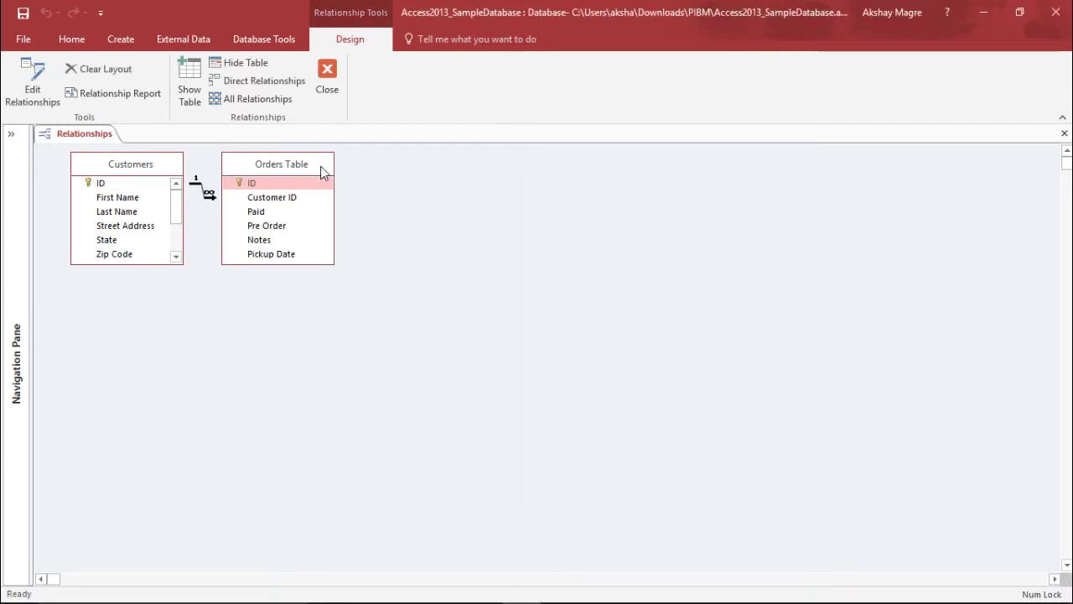
drag(325, 173, 412, 272)
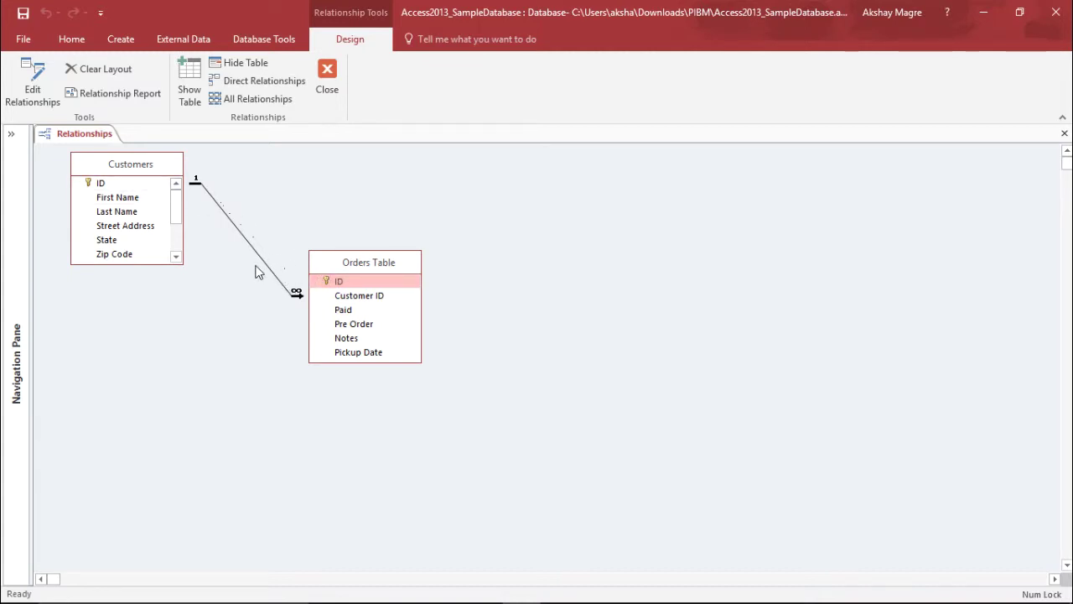
Open the Customers–Orders Table relationship settings, keeping ID matched to Customer ID
right_click(228, 218)
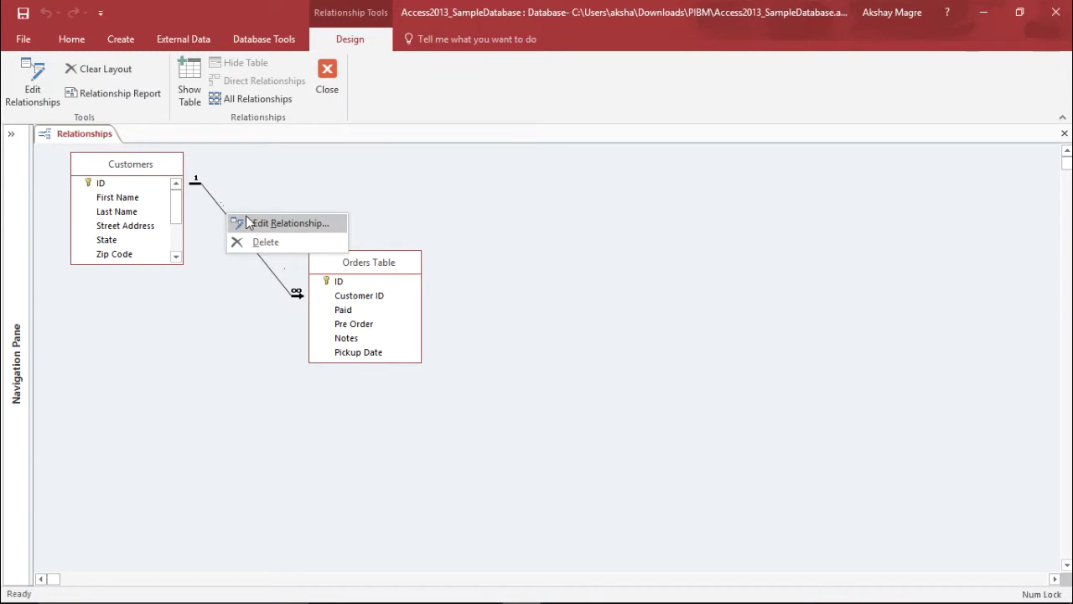
click(218, 207)
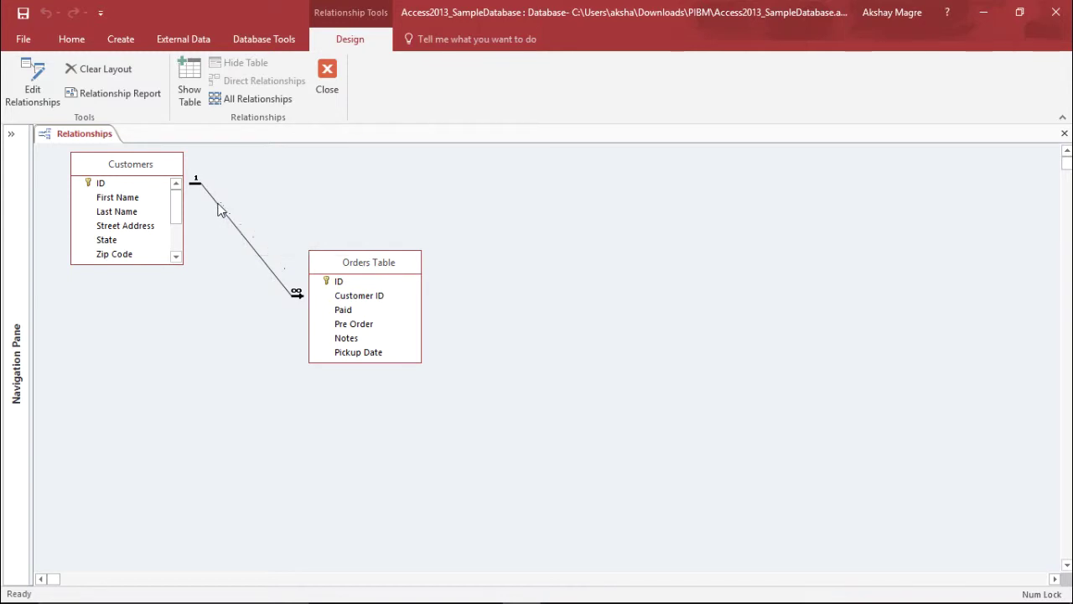
double_click(216, 208)
drag(505, 144, 592, 231)
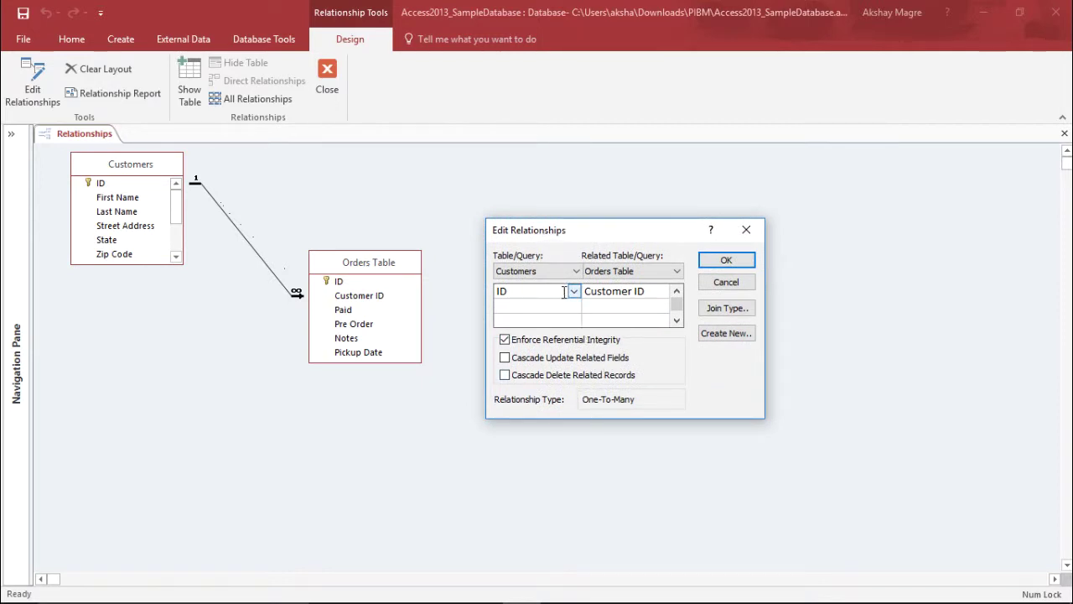
click(663, 291)
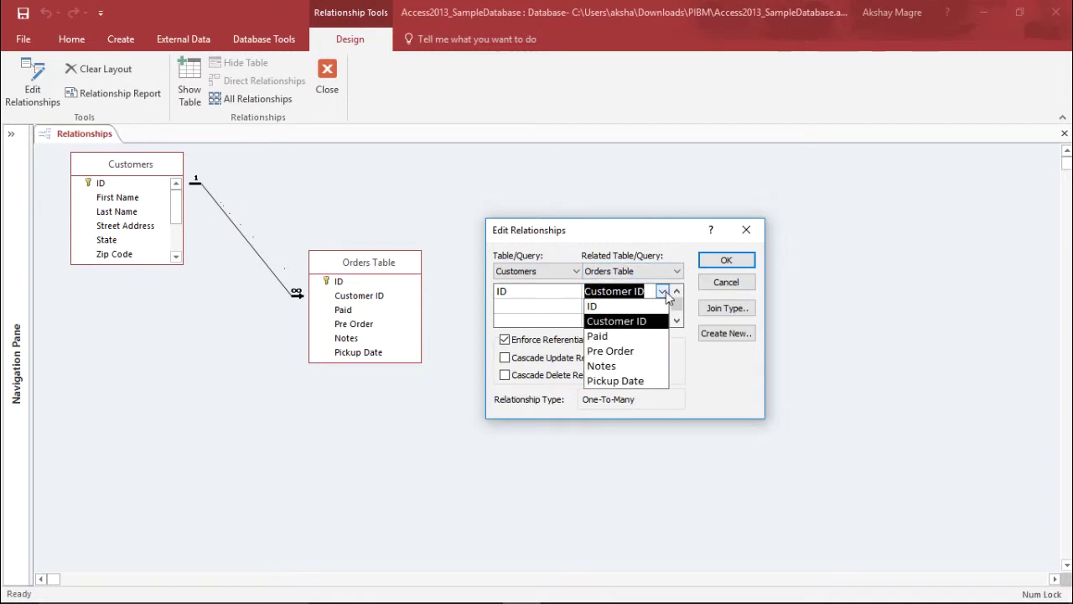
click(666, 293)
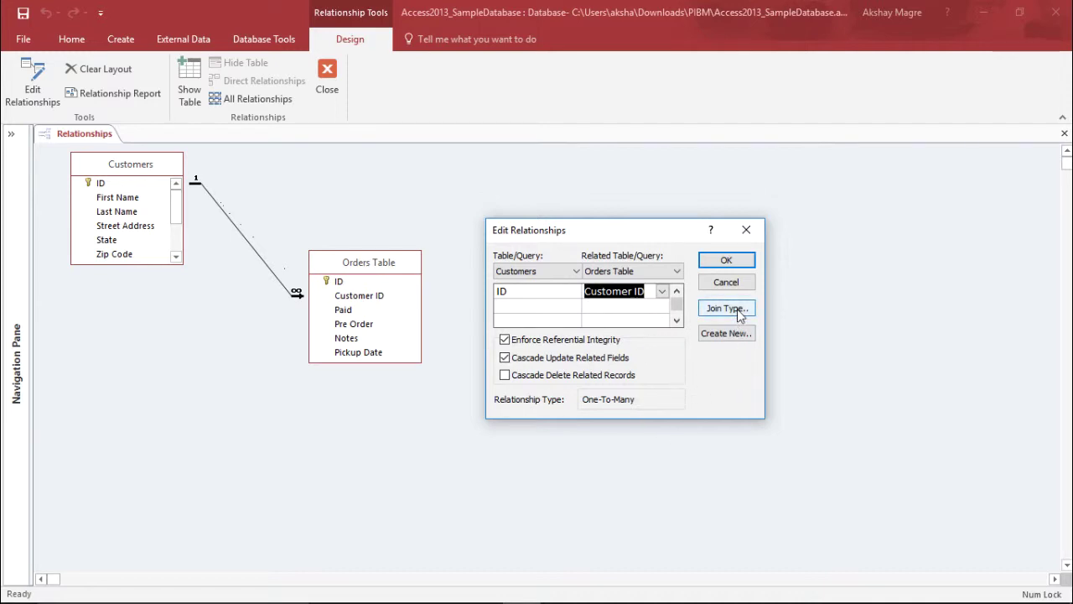
Set the Customers–Orders Table join to include all Customers records and only matching Orders records
click(726, 308)
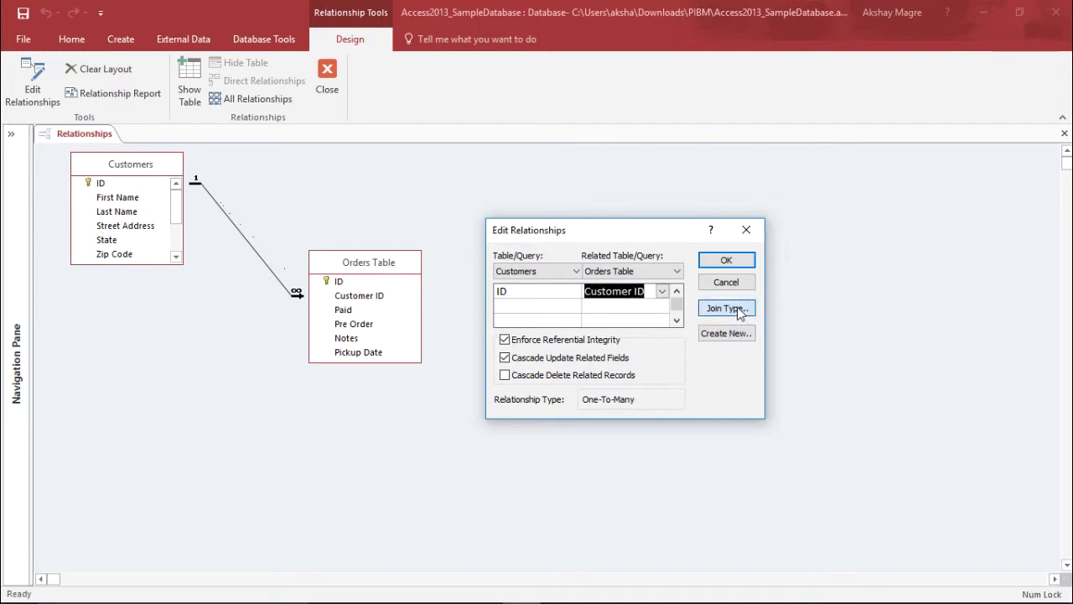
drag(552, 176, 351, 300)
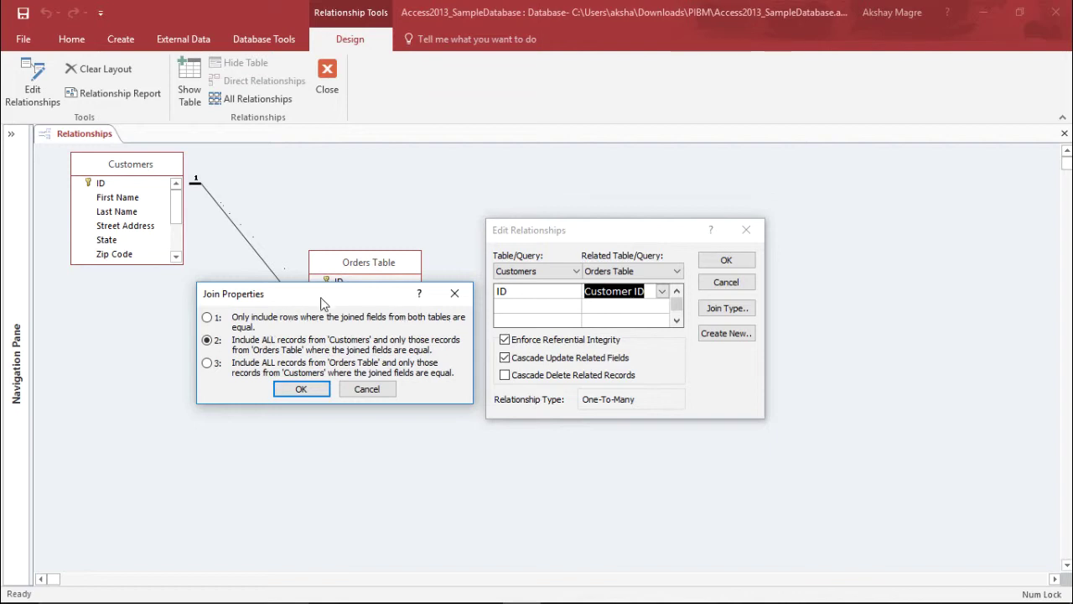
drag(321, 295, 300, 324)
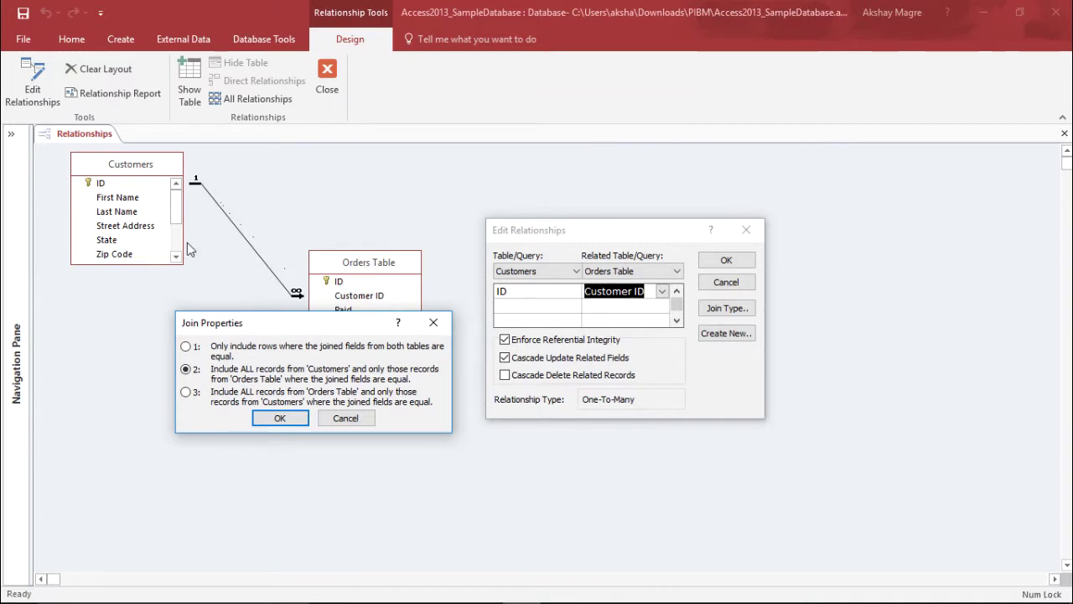
drag(344, 325, 326, 343)
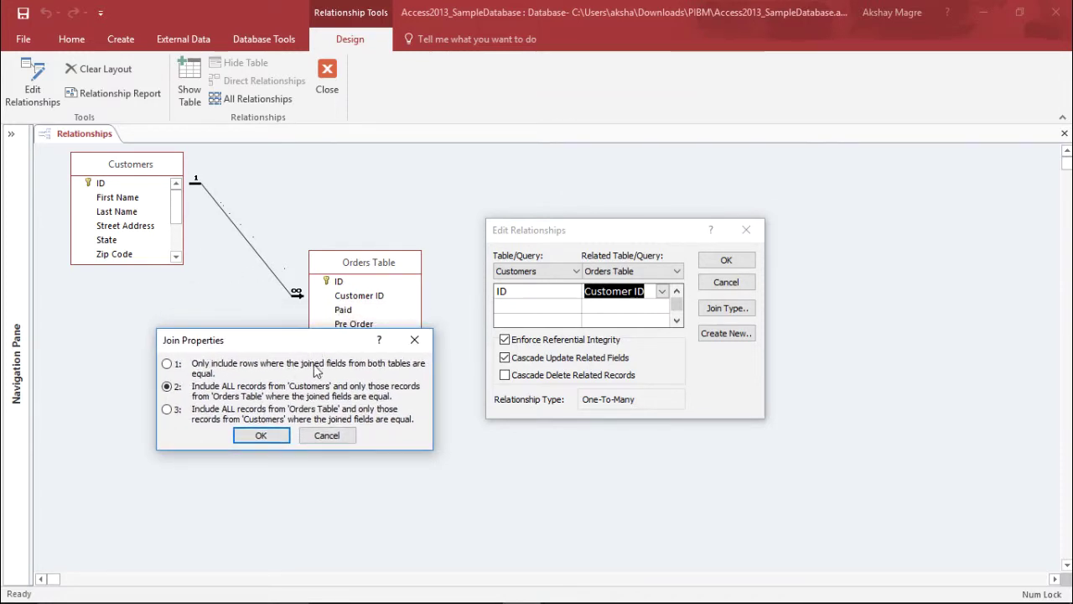
drag(322, 339, 324, 299)
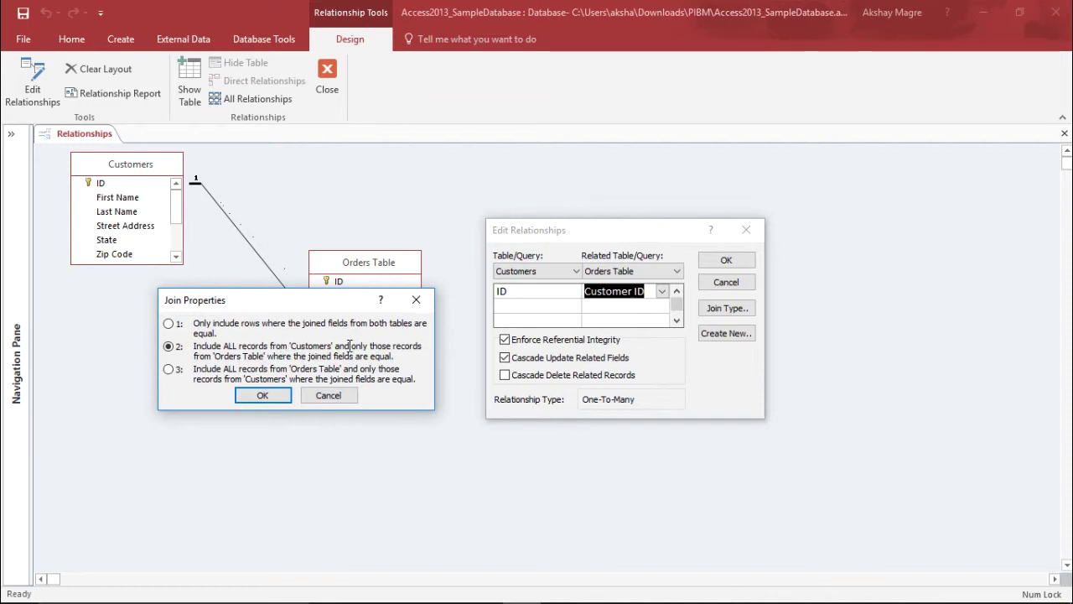
drag(295, 304, 258, 346)
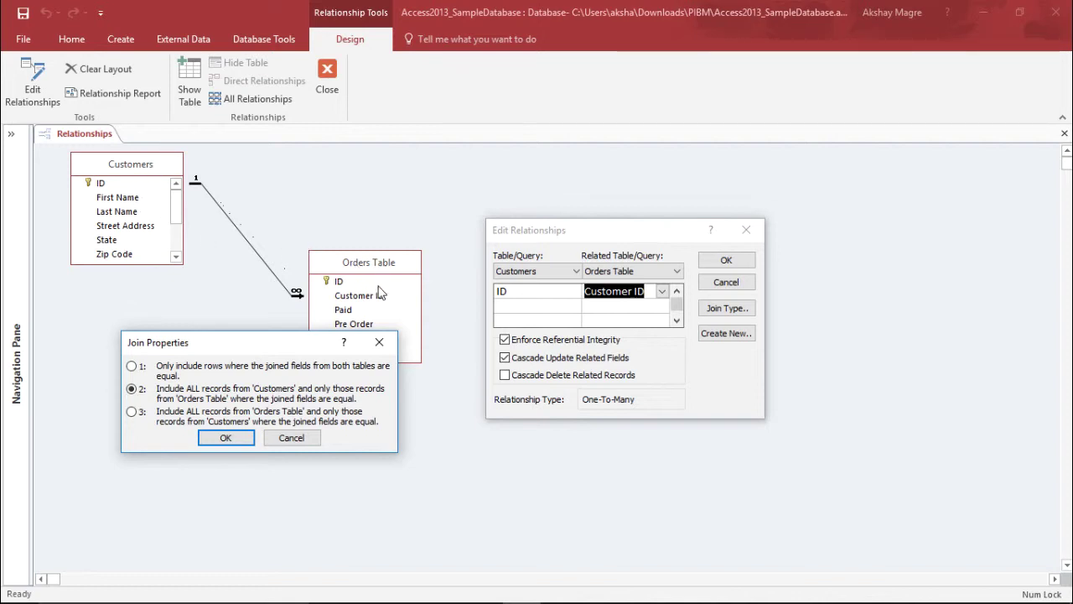
click(226, 438)
drag(645, 228, 478, 184)
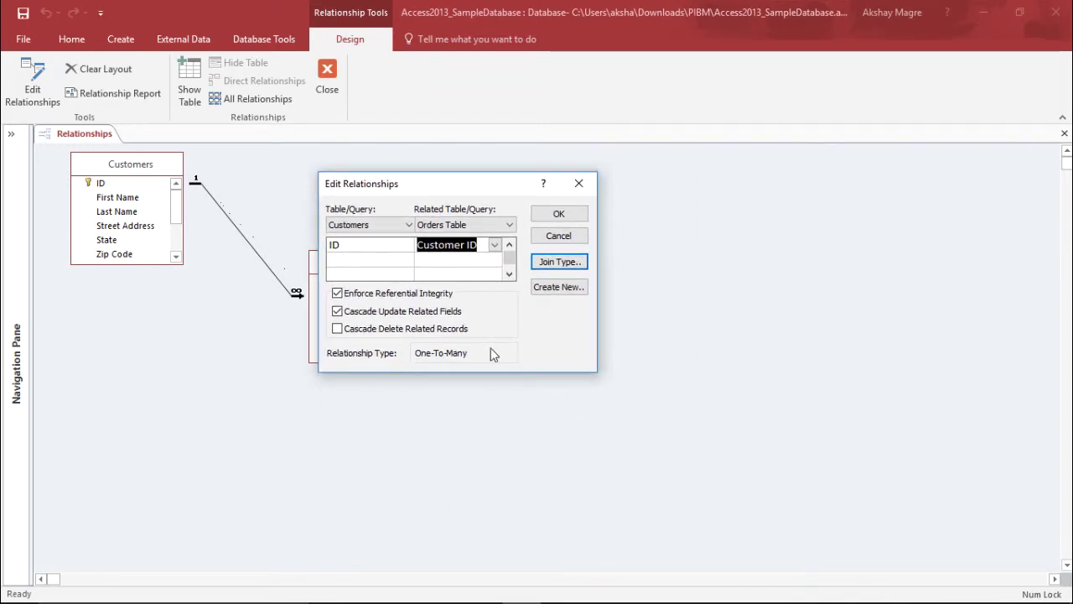
Save the Customers–Orders Table one-to-many relationship
click(433, 243)
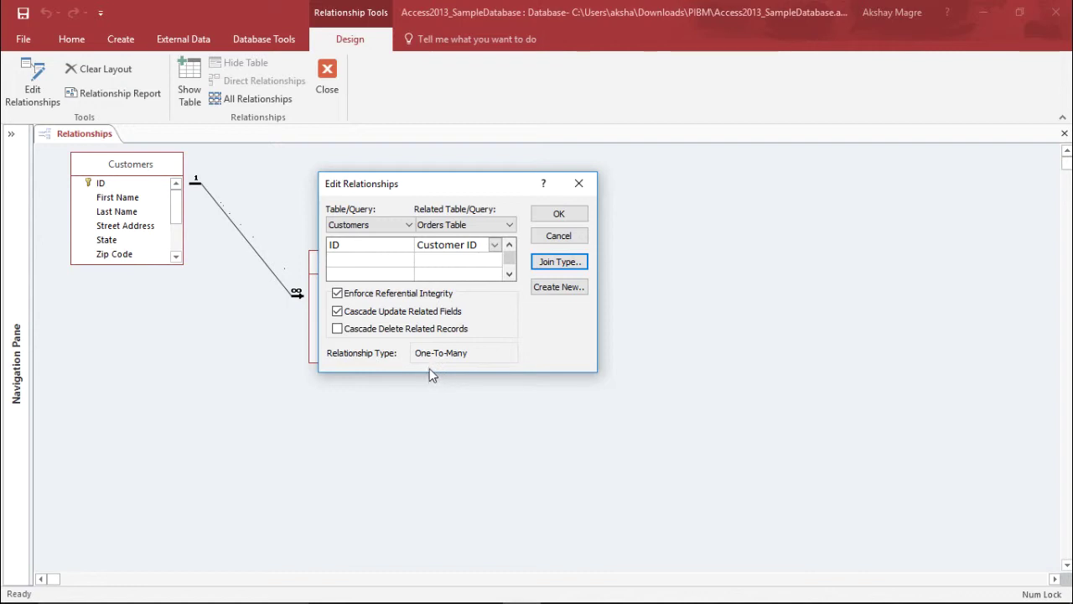
drag(468, 189, 577, 198)
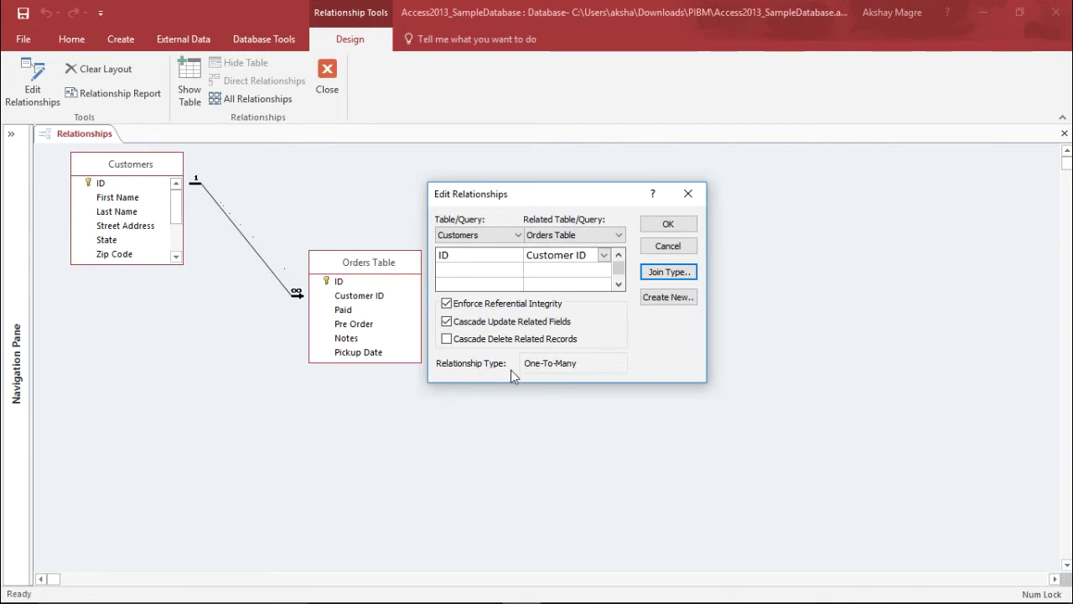
click(687, 225)
Reposition Orders Table and Customers on the layout and reopen the Show Table list
drag(373, 264, 432, 243)
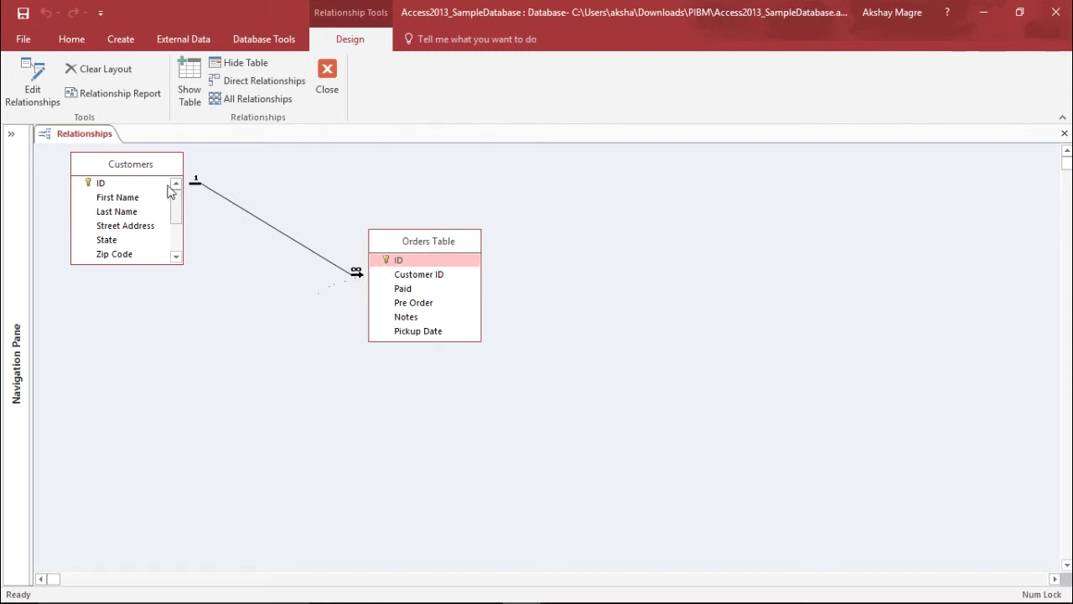
drag(147, 166, 154, 210)
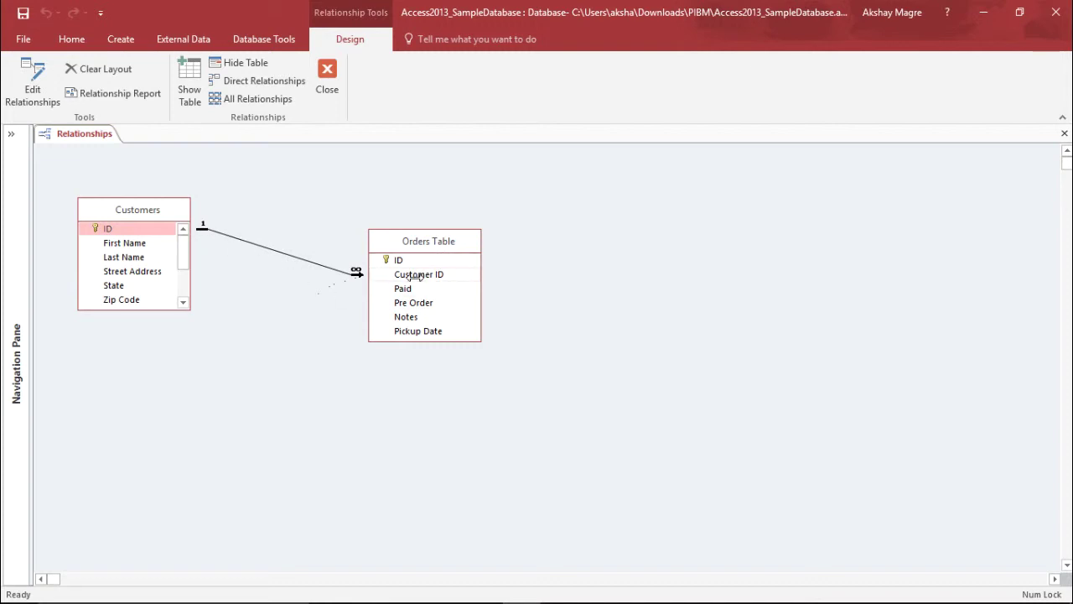
click(192, 99)
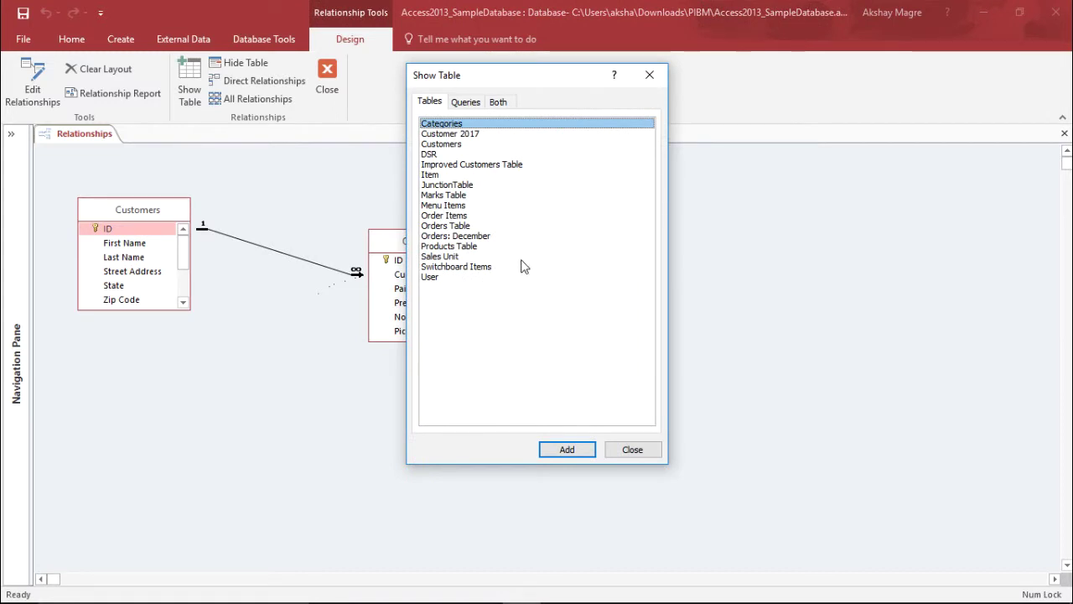
Add Products Table to the layout, placing it below-right of Orders Table
click(461, 246)
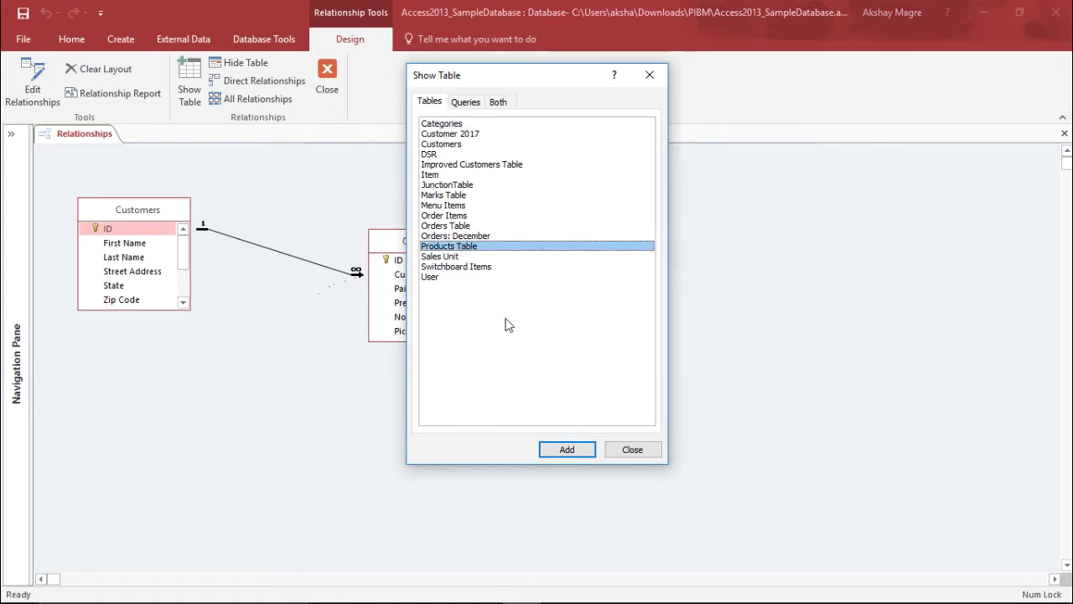
click(568, 453)
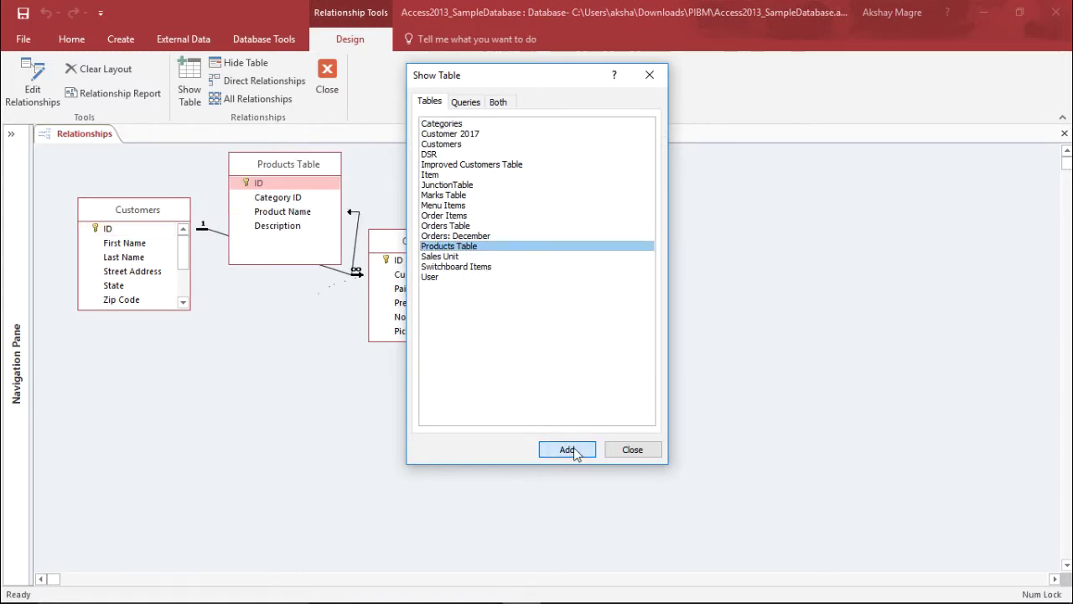
click(633, 451)
drag(321, 167, 687, 294)
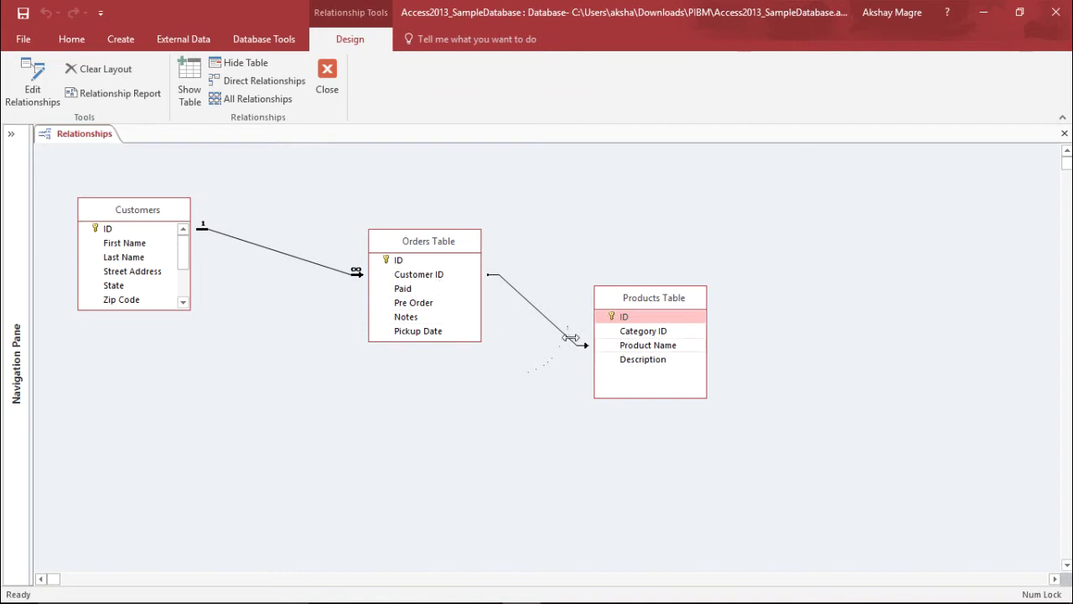
right_click(530, 302)
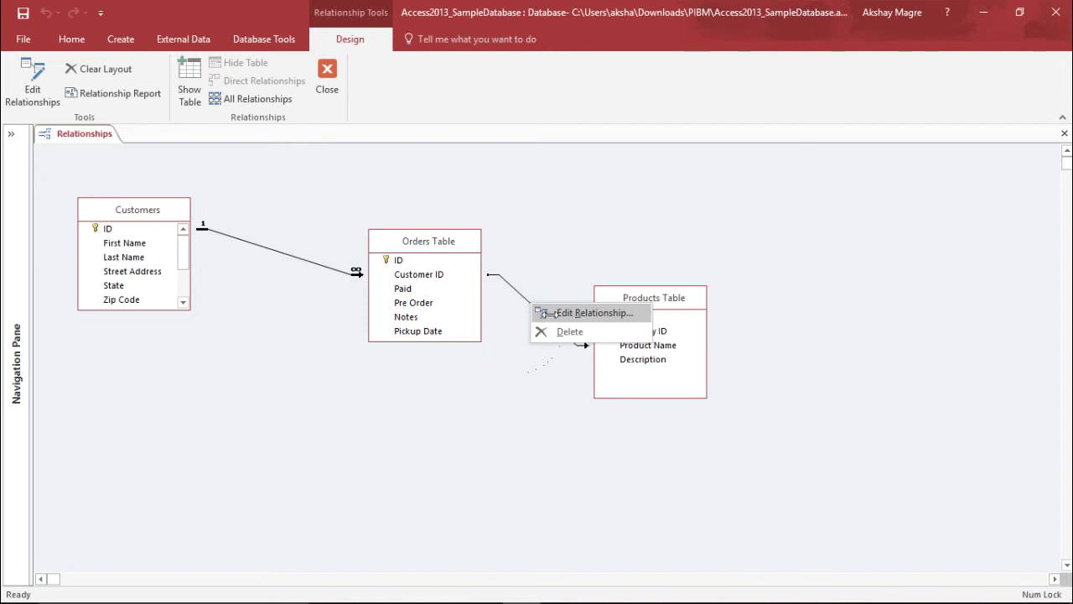
Give the Orders–Products link join option 2, including all Orders Table records, and save it
click(587, 312)
drag(558, 142, 609, 235)
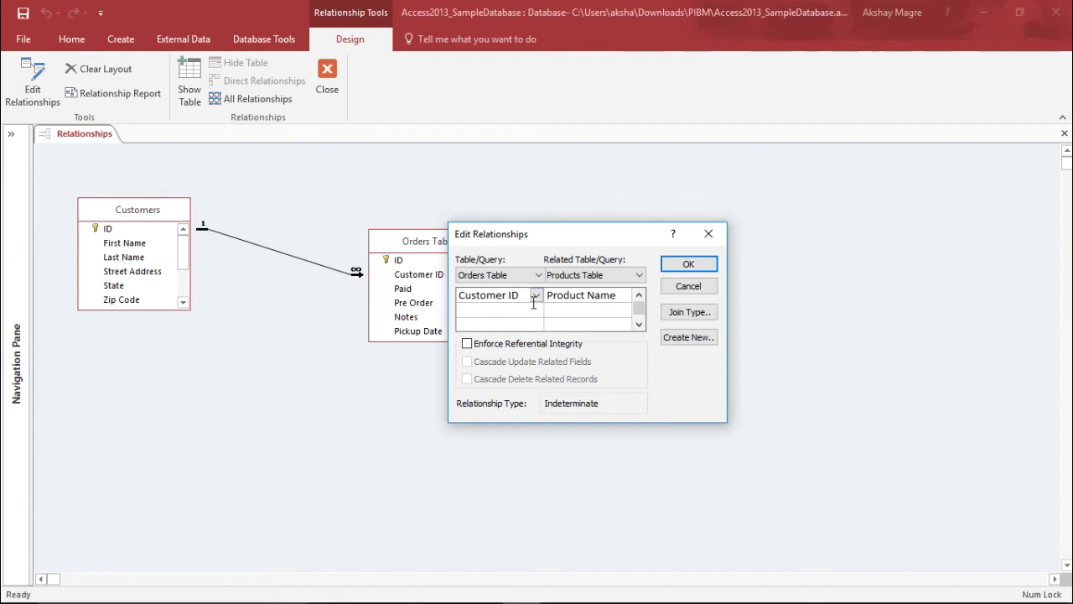
click(688, 312)
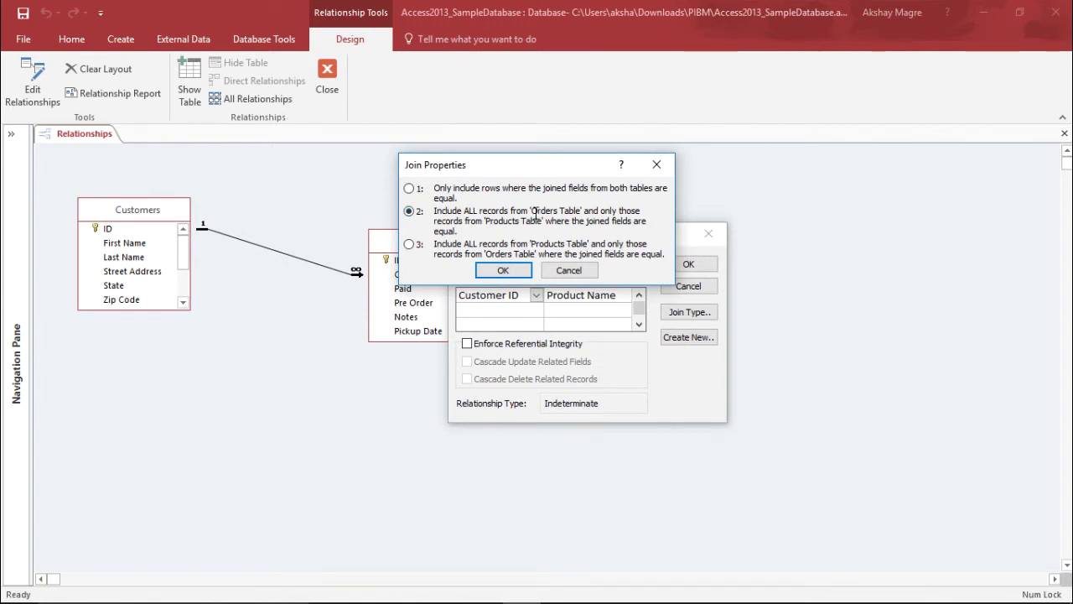
drag(435, 210, 500, 234)
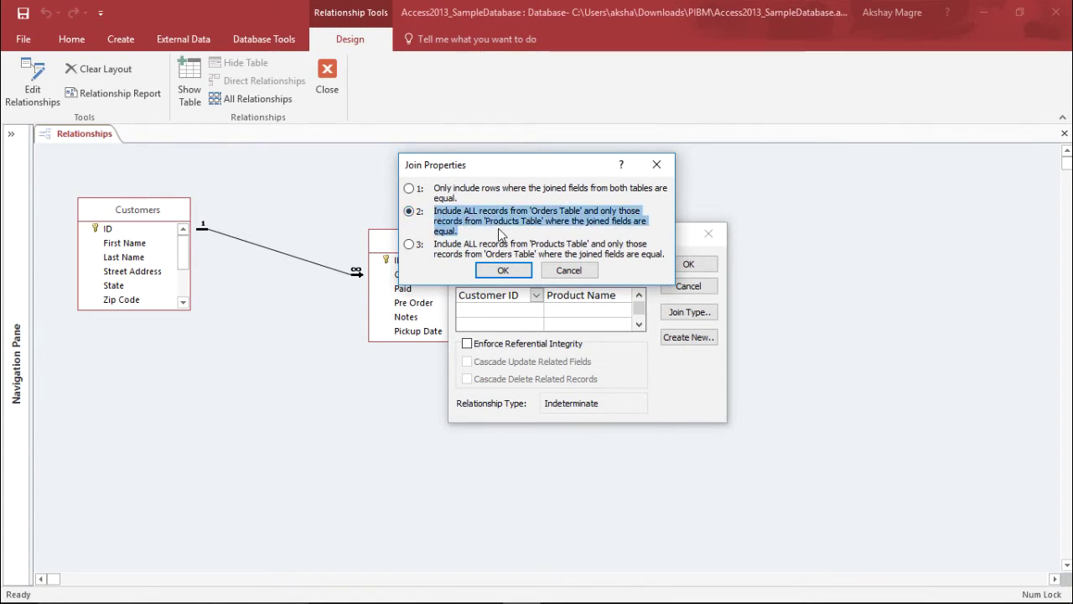
click(532, 226)
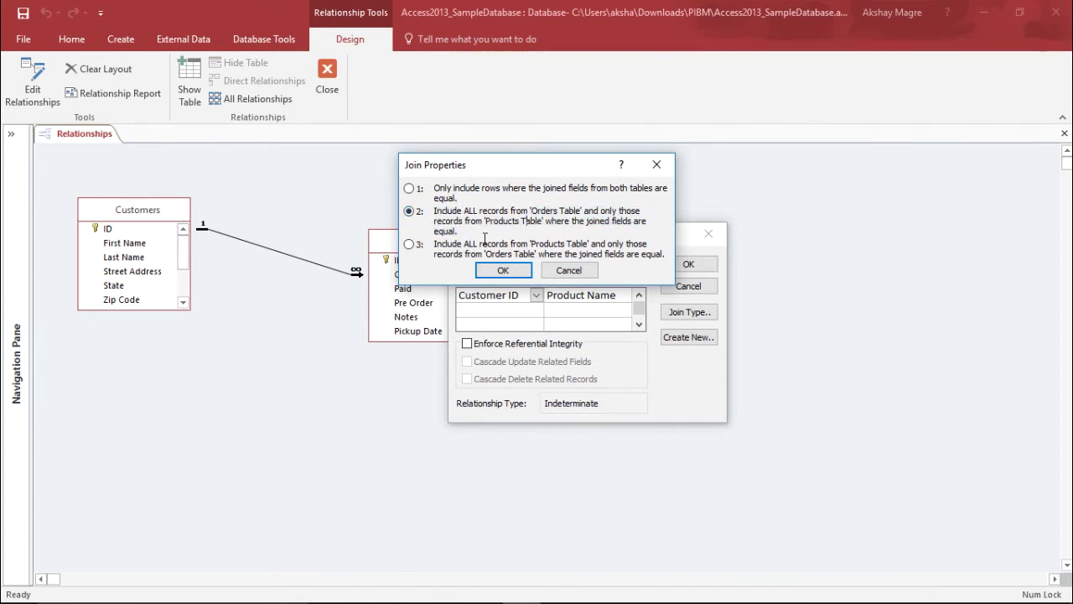
drag(538, 171, 387, 408)
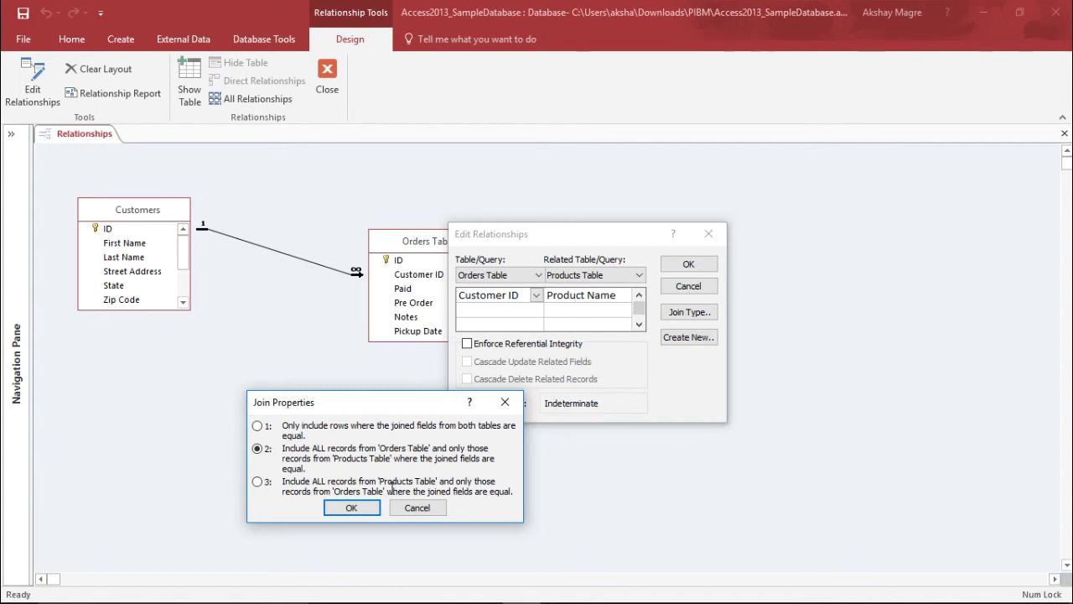
click(258, 483)
click(259, 450)
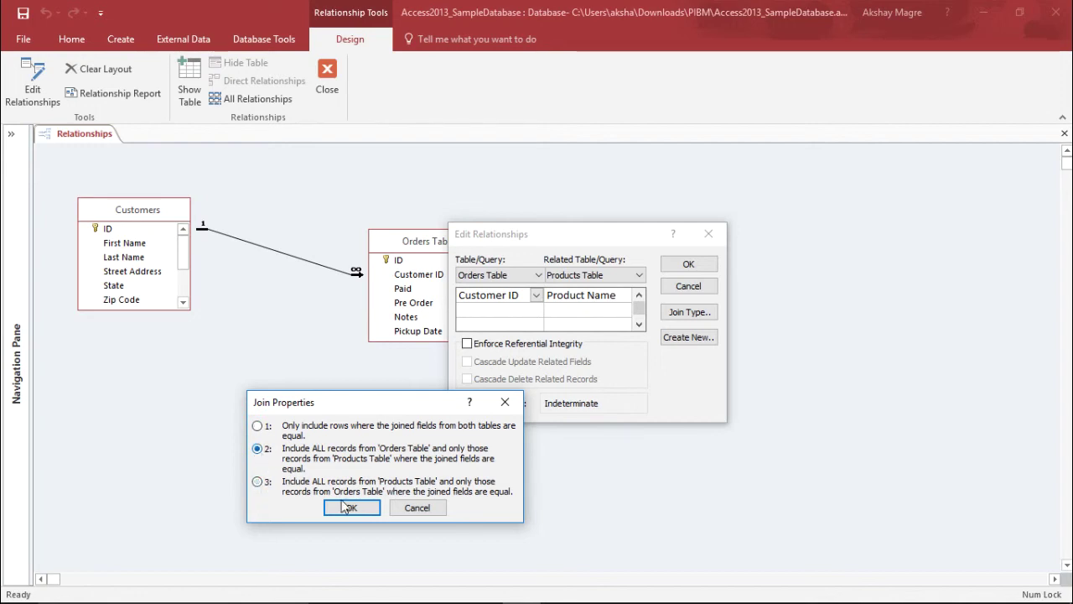
click(352, 508)
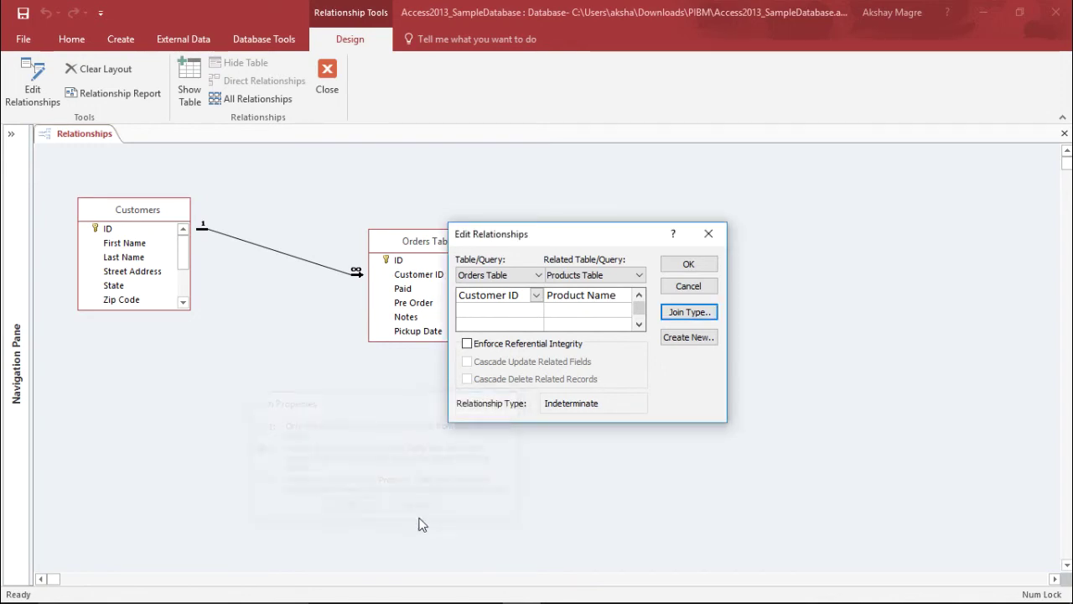
click(701, 270)
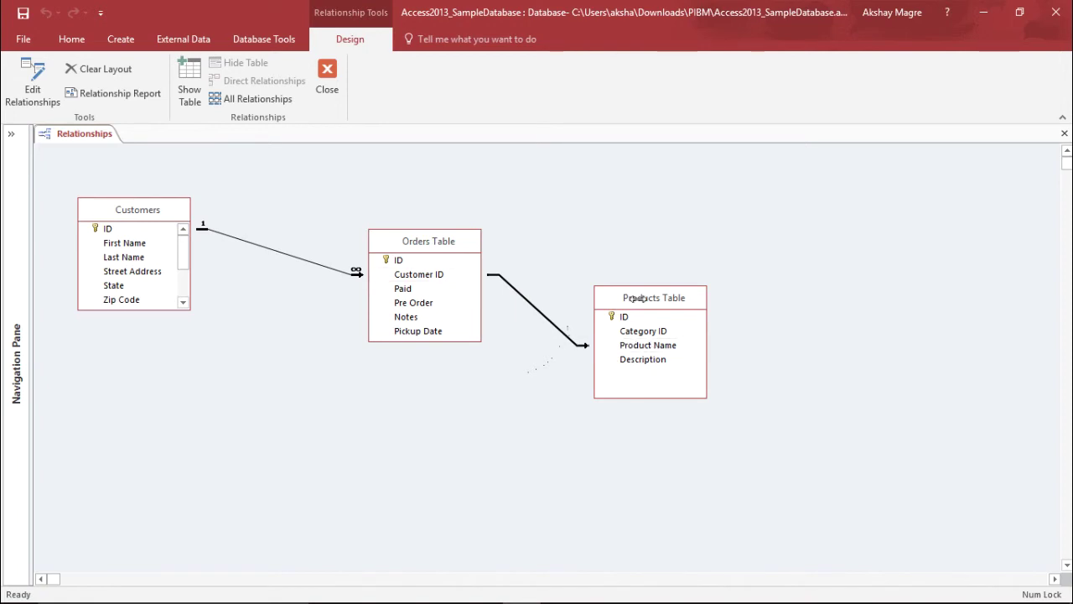
Arrange Products Table at the left, Orders Table in the centre and Customers at upper right
drag(637, 298, 237, 382)
drag(468, 261, 654, 432)
drag(137, 210, 863, 285)
drag(259, 378, 218, 240)
drag(616, 401, 511, 329)
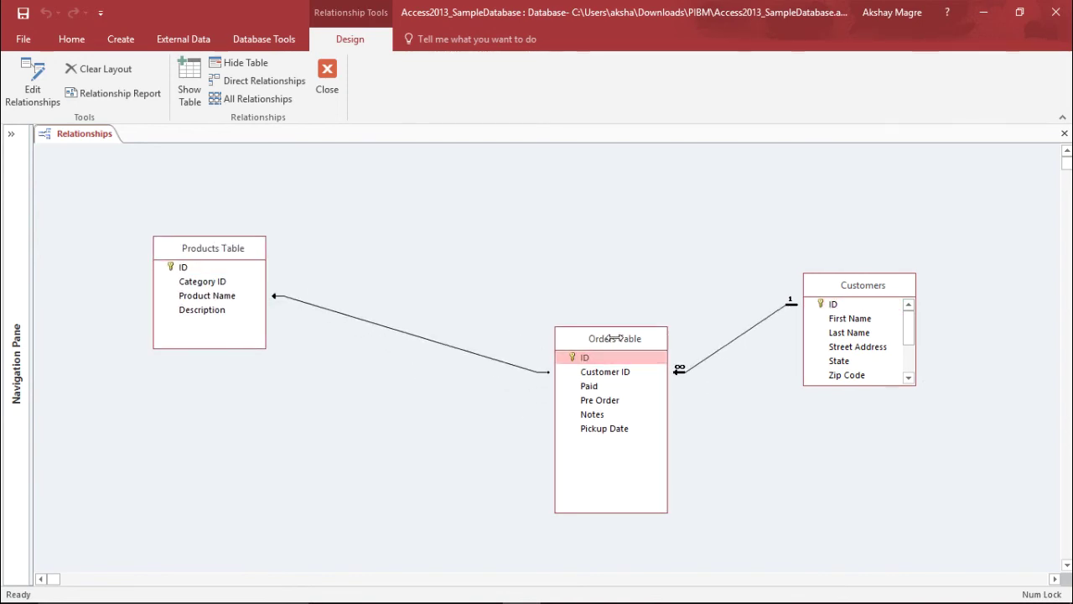
drag(615, 338, 455, 362)
drag(863, 285, 687, 210)
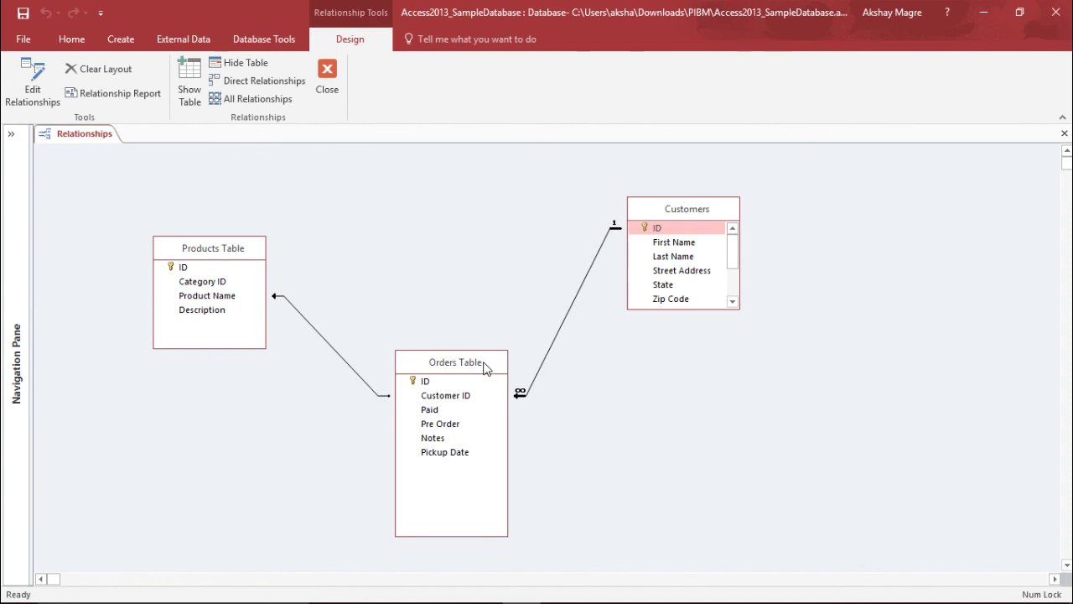
drag(455, 361, 473, 314)
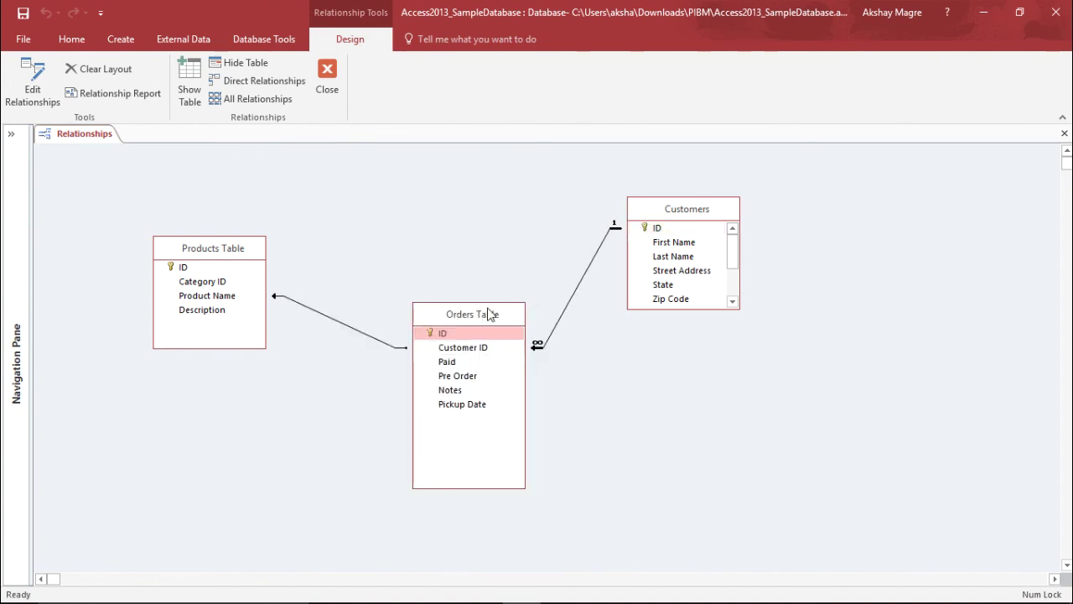